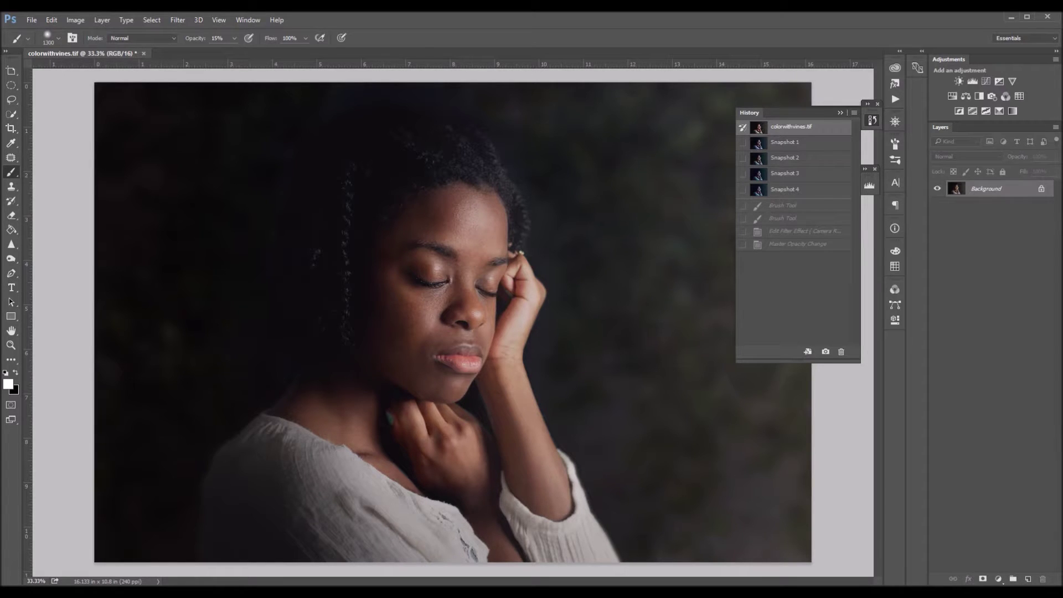
Revert the portrait to its original state and duplicate the Background layer as Layer 1.
{"action": "left_click", "coordinate": [795, 189]}
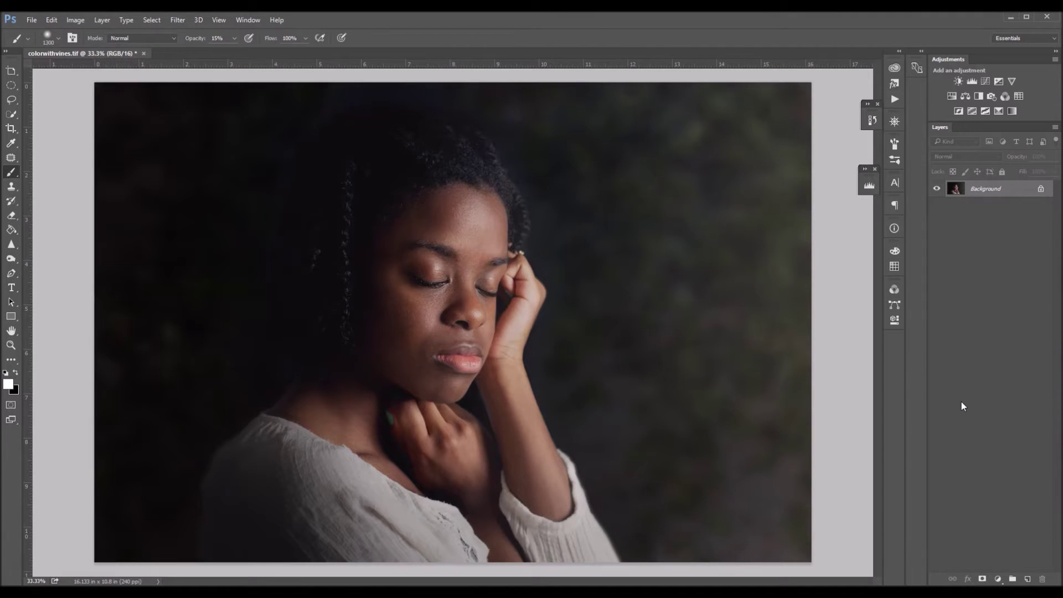
{"action": "key", "text": "ctrl+j"}
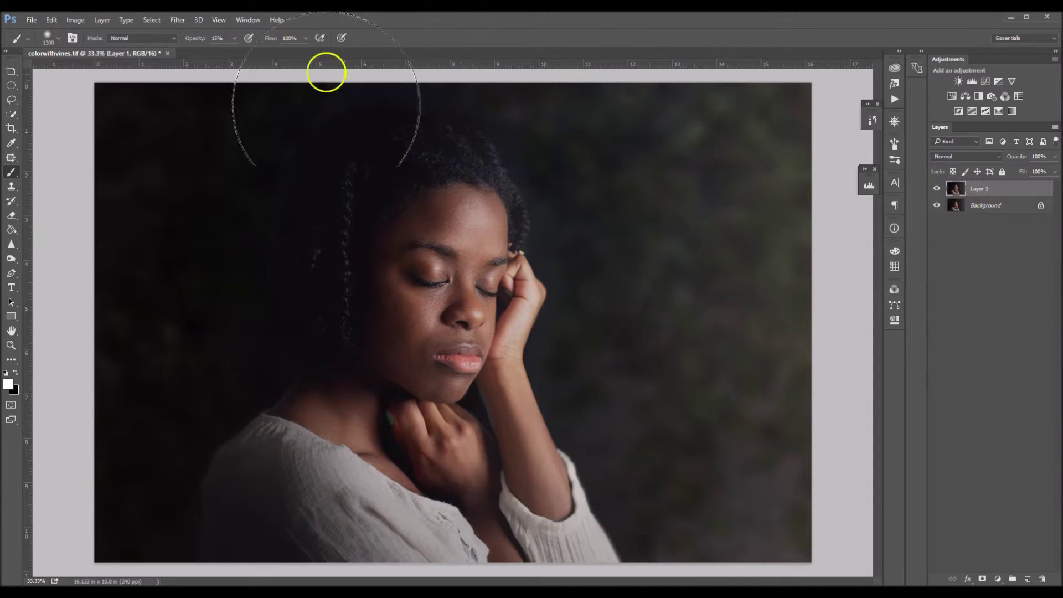
Convert Layer 1 into a Smart Object via Convert for Smart Filters.
{"action": "left_click", "coordinate": [175, 21]}
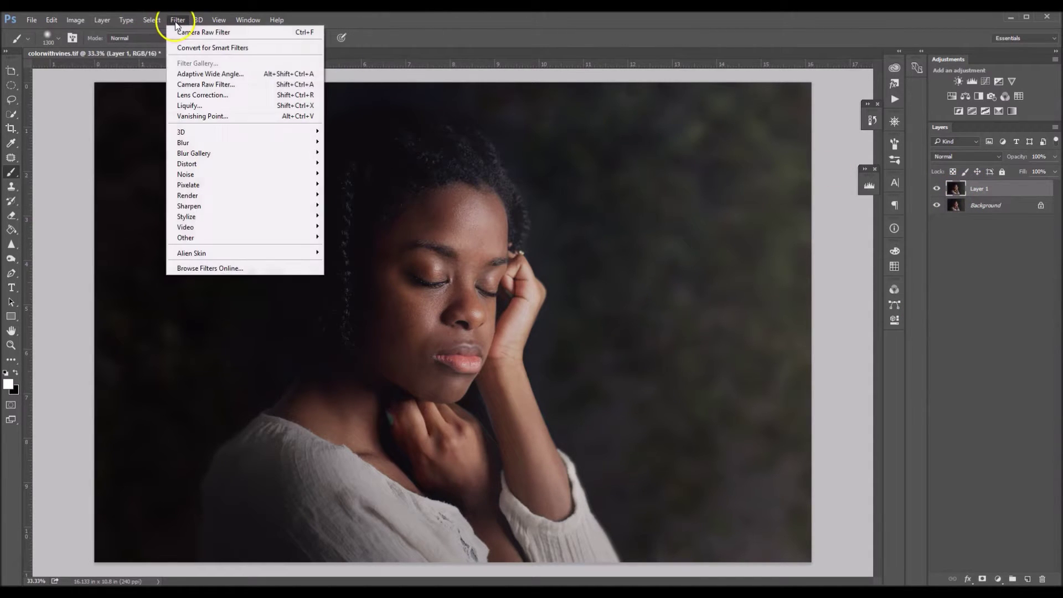
{"action": "left_click", "coordinate": [194, 49]}
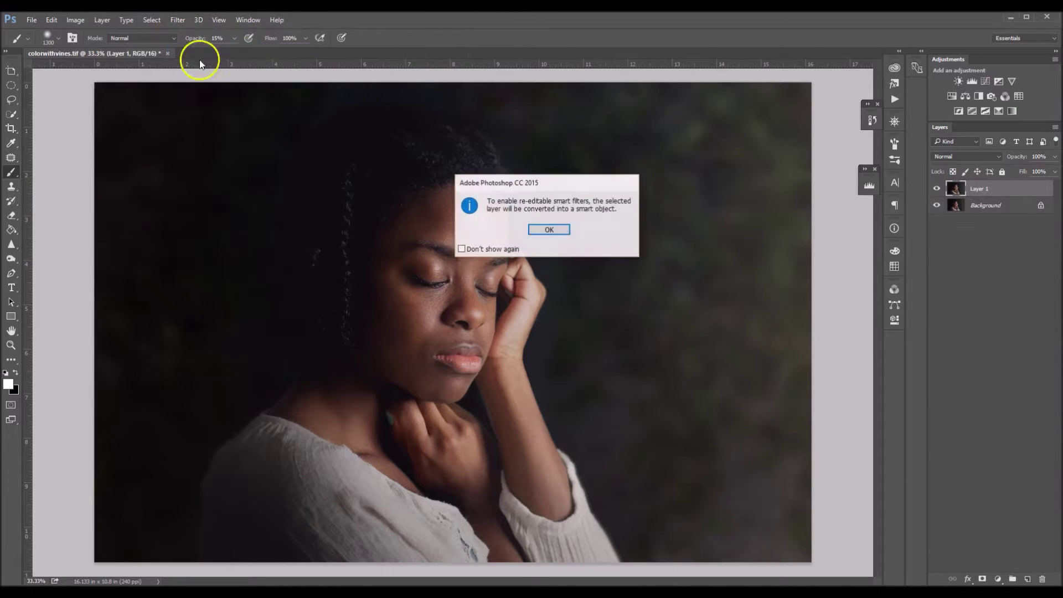
{"action": "left_click", "coordinate": [550, 230]}
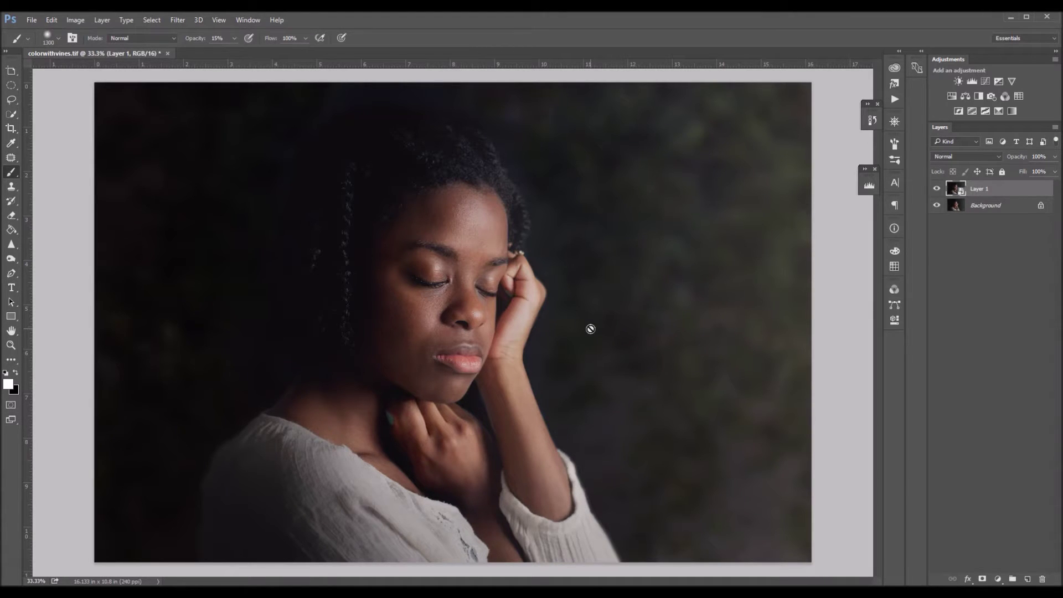
{"action": "left_click", "coordinate": [179, 21]}
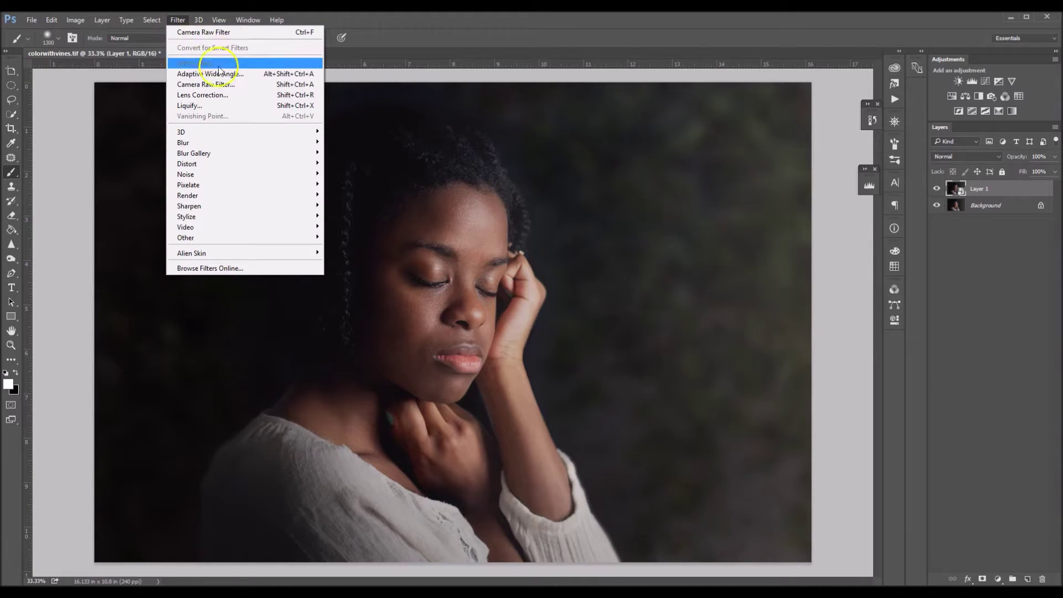
Apply a Camera Raw filter to Layer 1 with Temperature -56 and Exposure -0.95.
{"action": "left_click", "coordinate": [231, 91]}
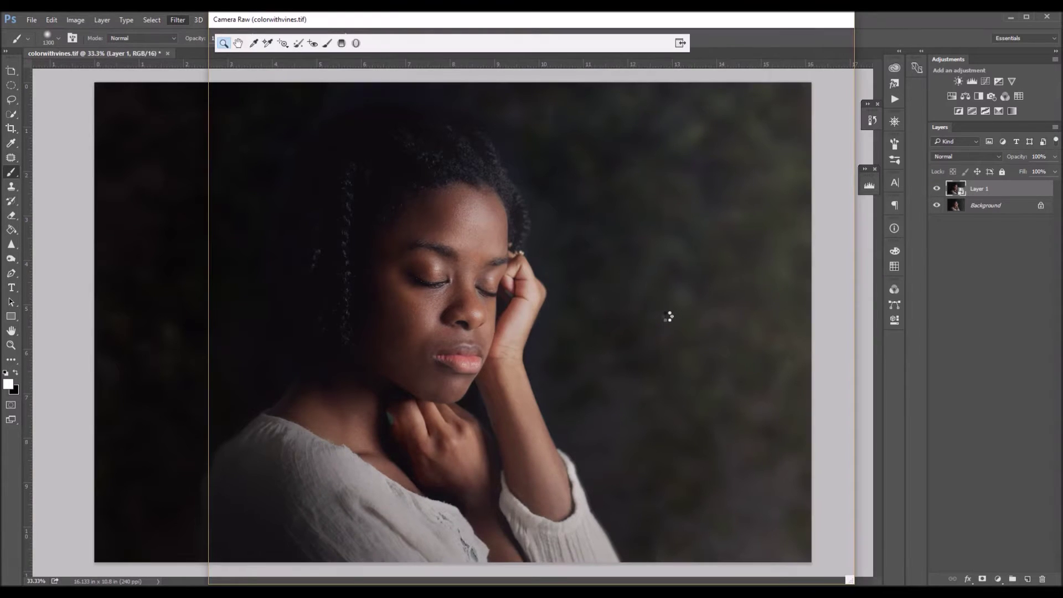
{"action": "left_click", "coordinate": [673, 314]}
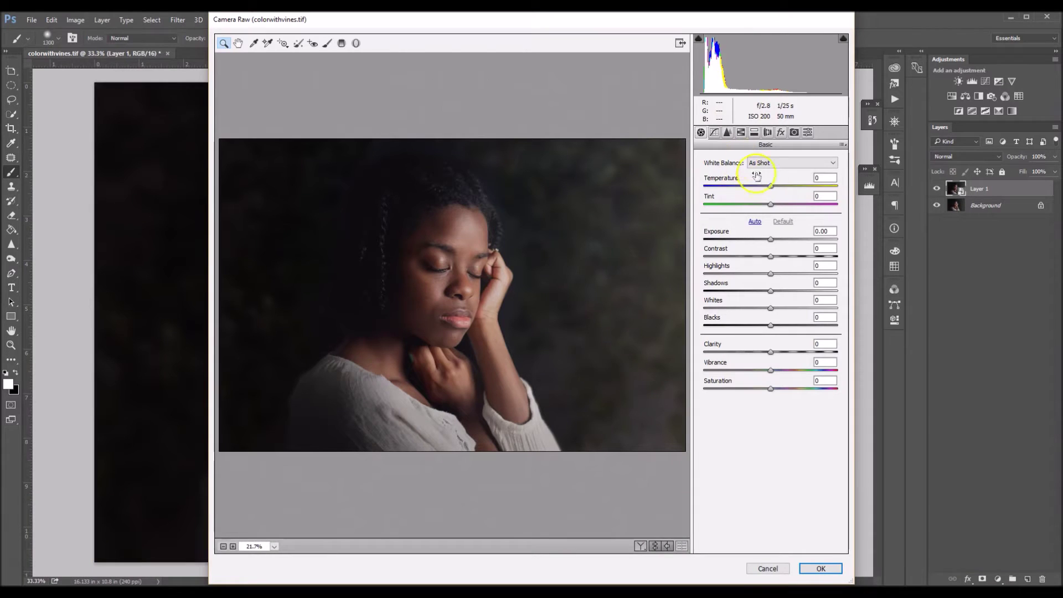
{"action": "left_click_drag", "start_coordinate": [772, 189], "coordinate": [737, 197]}
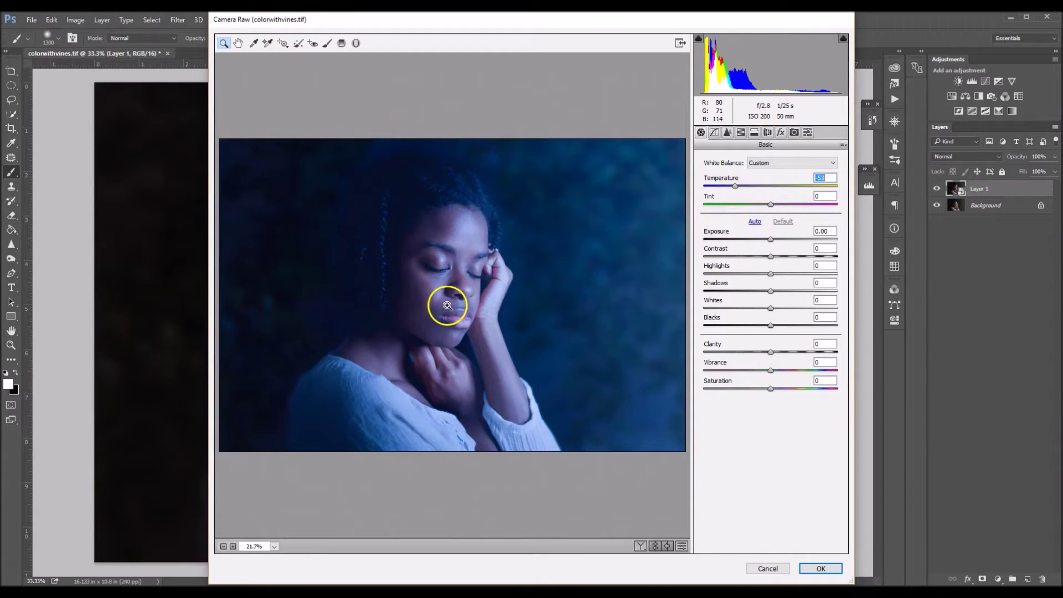
{"action": "left_click_drag", "start_coordinate": [771, 242], "coordinate": [758, 241]}
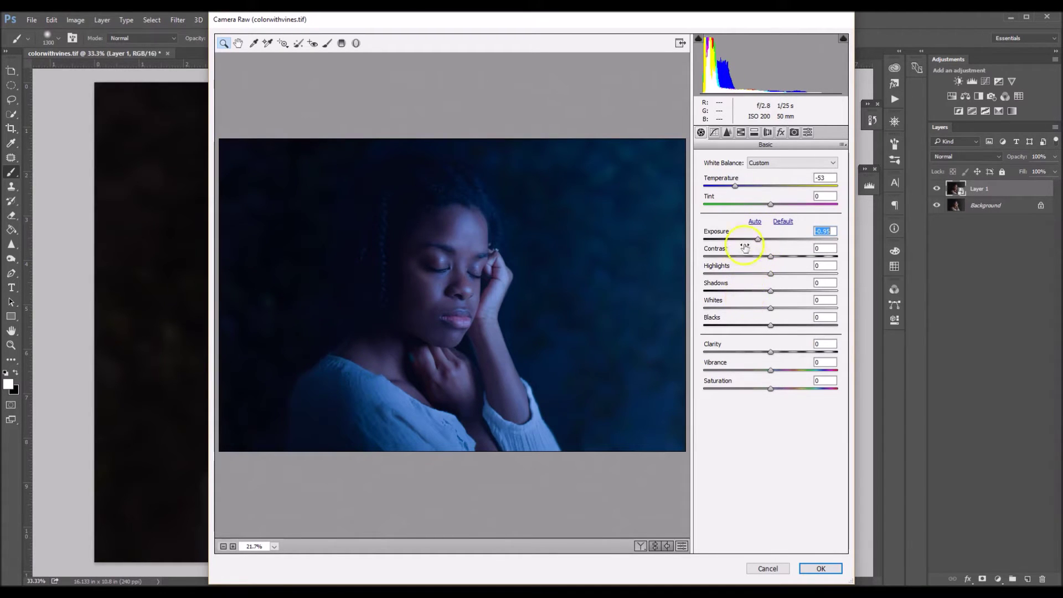
{"action": "left_click_drag", "start_coordinate": [736, 188], "coordinate": [734, 185]}
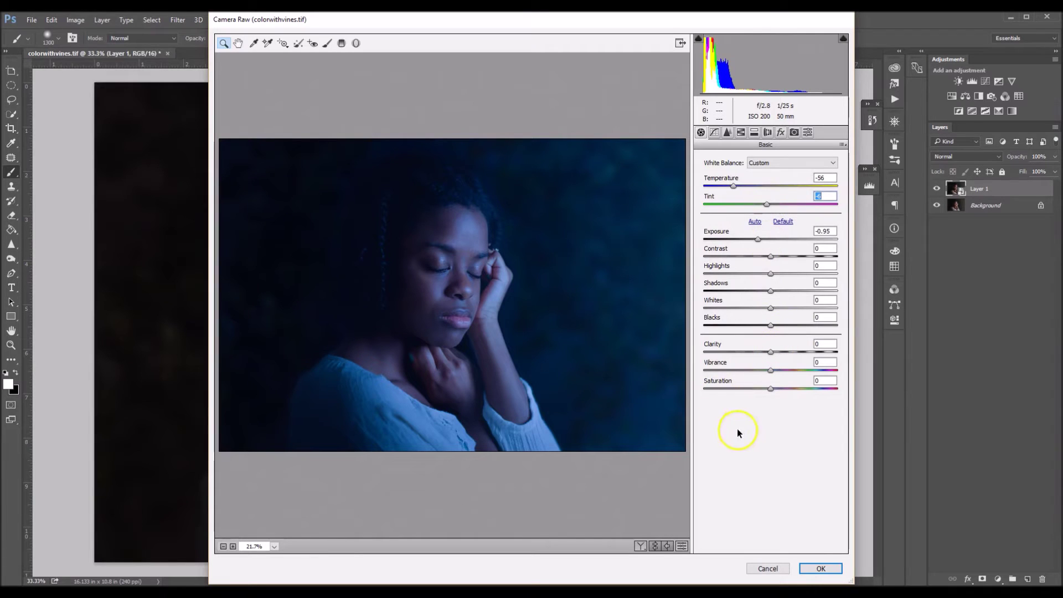
{"action": "left_click", "coordinate": [822, 568]}
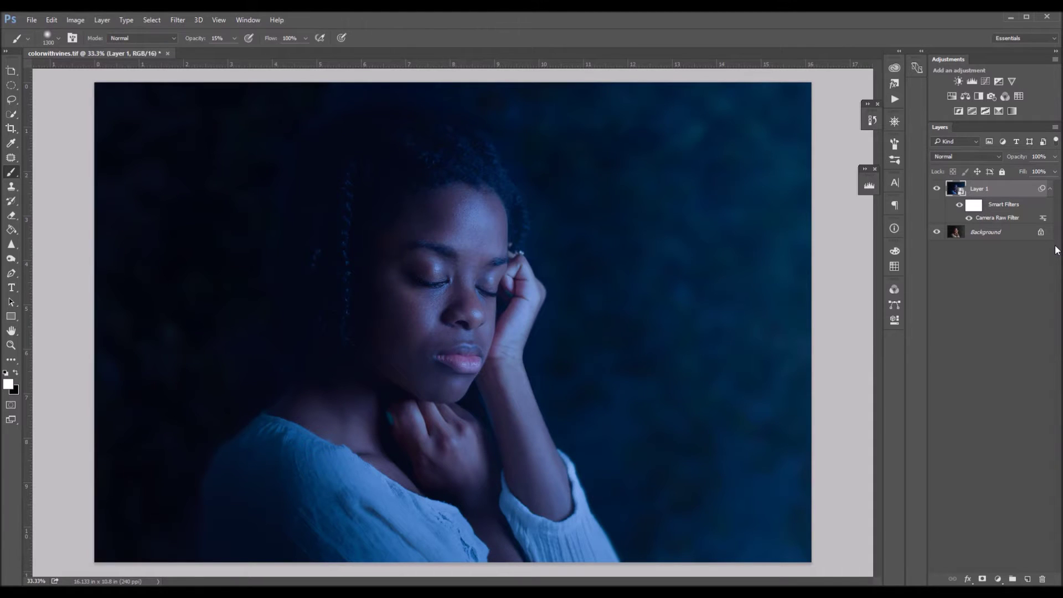
Add a white layer mask to Layer 1 and set the brush opacity to 9%.
{"action": "left_click", "coordinate": [983, 579]}
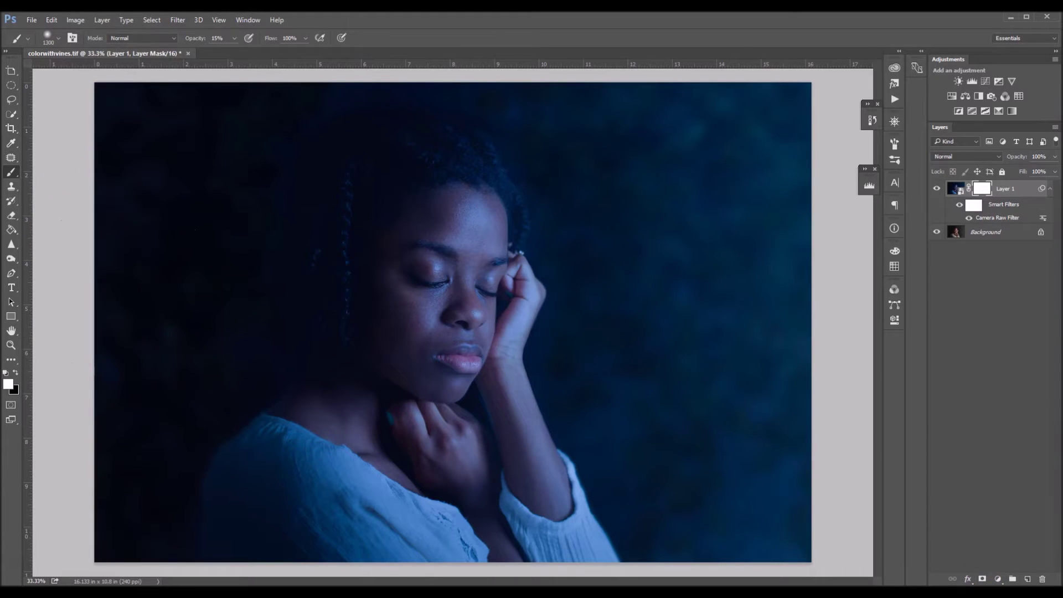
{"action": "left_click", "coordinate": [235, 39]}
{"action": "left_click_drag", "start_coordinate": [231, 50], "coordinate": [230, 53]}
{"action": "left_click", "coordinate": [58, 41]}
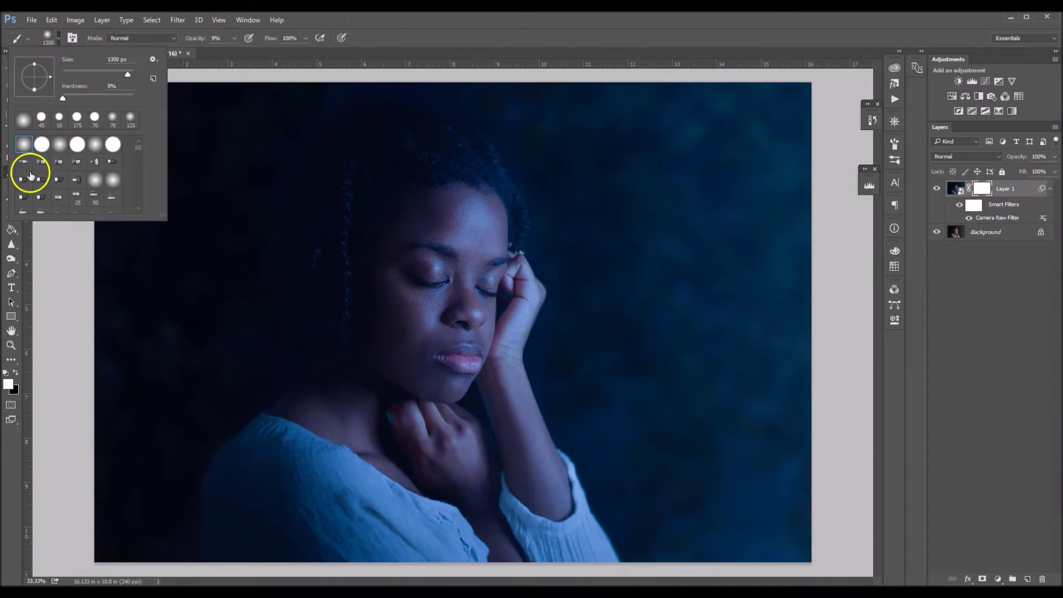
Paint soft black strokes on Layer 1's mask over the skin, then lower Layer 1's opacity.
{"action": "left_click", "coordinate": [59, 37]}
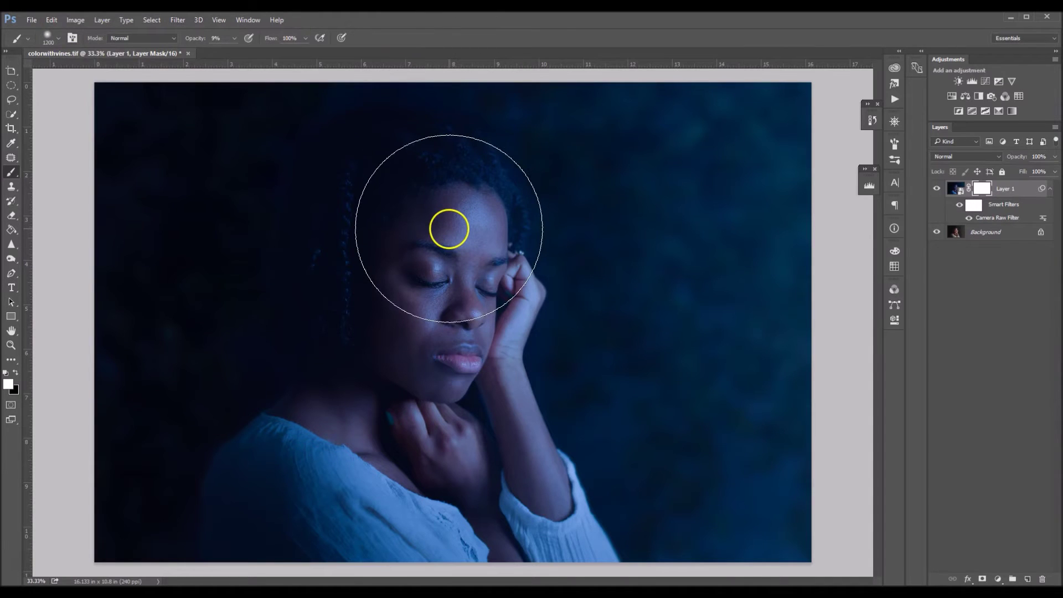
{"action": "key", "text": "bracketleft"}
{"action": "key", "text": "bracketleft"}
{"action": "key", "text": "bracketleft"}
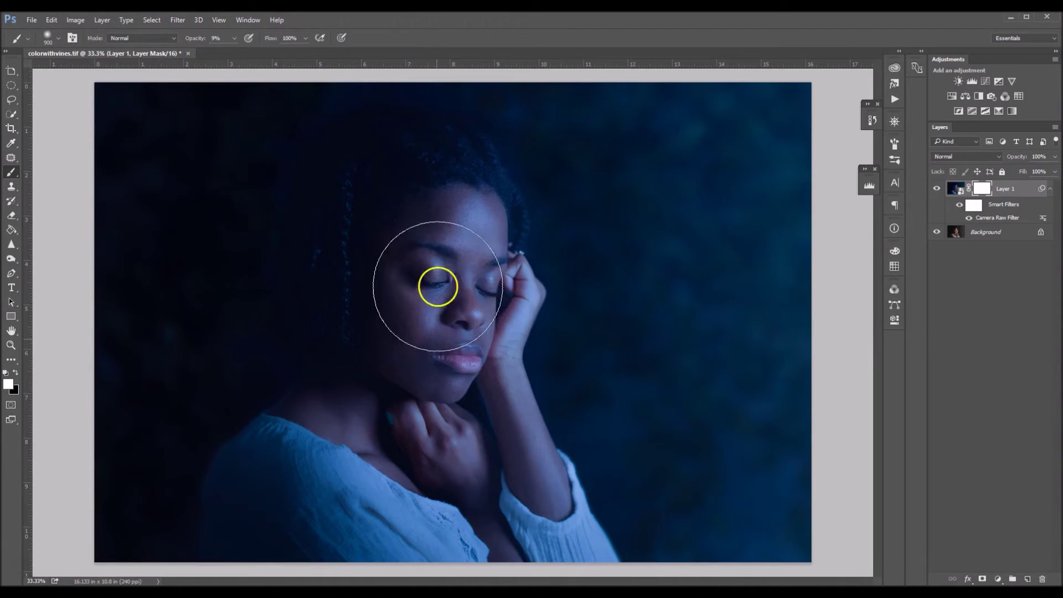
{"action": "mouse_move", "coordinate": [438, 286]}
{"action": "left_mouse_down"}
{"action": "mouse_move", "coordinate": [439, 339]}
{"action": "mouse_move", "coordinate": [441, 237]}
{"action": "mouse_move", "coordinate": [447, 397]}
{"action": "mouse_move", "coordinate": [466, 434]}
{"action": "mouse_move", "coordinate": [458, 450]}
{"action": "mouse_move", "coordinate": [345, 372]}
{"action": "mouse_move", "coordinate": [356, 431]}
{"action": "mouse_move", "coordinate": [329, 408]}
{"action": "mouse_move", "coordinate": [409, 187]}
{"action": "mouse_move", "coordinate": [472, 273]}
{"action": "mouse_move", "coordinate": [507, 403]}
{"action": "mouse_move", "coordinate": [505, 460]}
{"action": "mouse_move", "coordinate": [427, 287]}
{"action": "mouse_move", "coordinate": [395, 299]}
{"action": "mouse_move", "coordinate": [441, 242]}
{"action": "mouse_move", "coordinate": [376, 401]}
{"action": "mouse_move", "coordinate": [483, 444]}
{"action": "mouse_move", "coordinate": [497, 506]}
{"action": "mouse_move", "coordinate": [406, 497]}
{"action": "mouse_move", "coordinate": [453, 174]}
{"action": "mouse_move", "coordinate": [348, 309]}
{"action": "mouse_move", "coordinate": [520, 265]}
{"action": "mouse_move", "coordinate": [540, 247]}
{"action": "mouse_move", "coordinate": [593, 257]}
{"action": "mouse_move", "coordinate": [669, 212]}
{"action": "mouse_move", "coordinate": [651, 153]}
{"action": "mouse_move", "coordinate": [695, 215]}
{"action": "mouse_move", "coordinate": [771, 253]}
{"action": "mouse_move", "coordinate": [764, 205]}
{"action": "mouse_move", "coordinate": [712, 191]}
{"action": "mouse_move", "coordinate": [726, 474]}
{"action": "mouse_move", "coordinate": [641, 272]}
{"action": "mouse_move", "coordinate": [636, 129]}
{"action": "mouse_move", "coordinate": [645, 127]}
{"action": "mouse_move", "coordinate": [630, 205]}
{"action": "mouse_move", "coordinate": [630, 148]}
{"action": "mouse_move", "coordinate": [596, 129]}
{"action": "mouse_move", "coordinate": [575, 168]}
{"action": "mouse_move", "coordinate": [616, 270]}
{"action": "mouse_move", "coordinate": [644, 216]}
{"action": "mouse_move", "coordinate": [614, 360]}
{"action": "mouse_move", "coordinate": [726, 464]}
{"action": "mouse_move", "coordinate": [468, 309]}
{"action": "mouse_move", "coordinate": [487, 551]}
{"action": "left_mouse_up"}
{"action": "key", "text": "x"}
{"action": "key", "text": "bracketright"}
{"action": "key", "text": "bracketright"}
{"action": "key", "text": "bracketright"}
{"action": "key", "text": "bracketright"}
{"action": "key", "text": "bracketright"}
{"action": "key", "text": "bracketleft"}
{"action": "key", "text": "bracketleft"}
{"action": "key", "text": "bracketleft"}
{"action": "key", "text": "bracketleft"}
{"action": "key", "text": "bracketleft"}
{"action": "key", "text": "bracketright"}
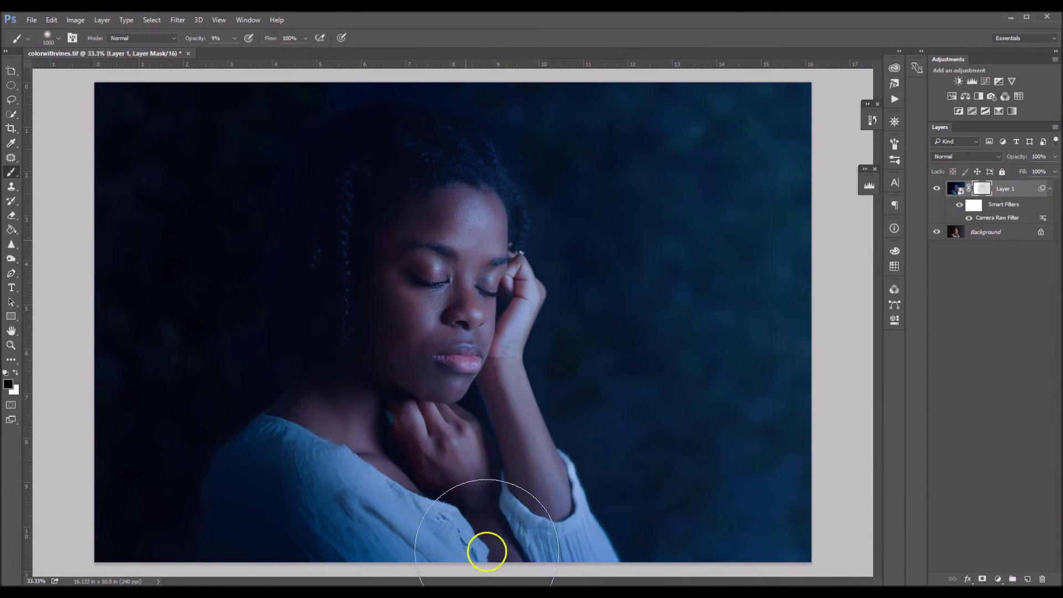
{"action": "key", "text": "bracketleft"}
{"action": "key", "text": "bracketleft"}
{"action": "key", "text": "bracketleft"}
{"action": "key", "text": "bracketleft"}
{"action": "key", "text": "bracketleft"}
{"action": "key", "text": "bracketleft"}
{"action": "key", "text": "bracketleft"}
{"action": "key", "text": "bracketleft"}
{"action": "key", "text": "bracketleft"}
{"action": "key", "text": "bracketleft"}
{"action": "key", "text": "bracketleft"}
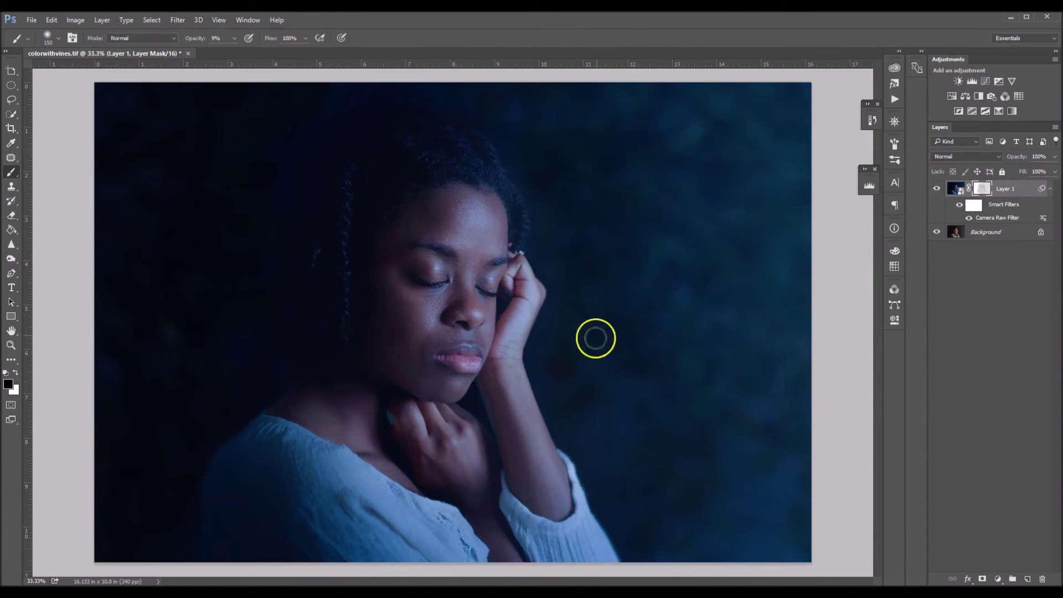
{"action": "key", "text": "bracketright"}
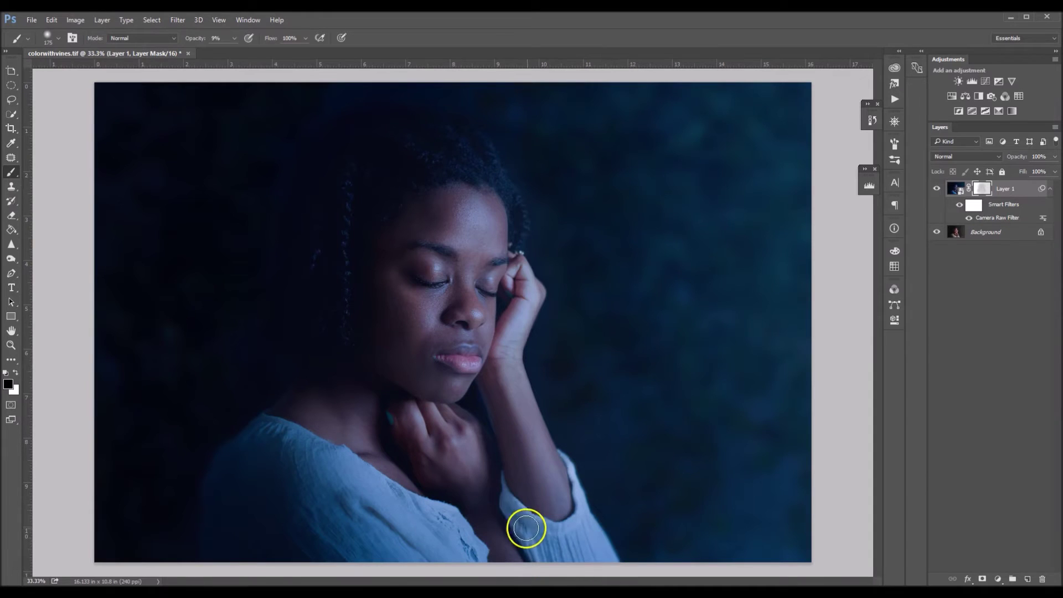
{"action": "key", "text": "bracketright"}
{"action": "key", "text": "bracketright"}
{"action": "key", "text": "bracketright"}
{"action": "key", "text": "bracketright"}
{"action": "key", "text": "bracketright"}
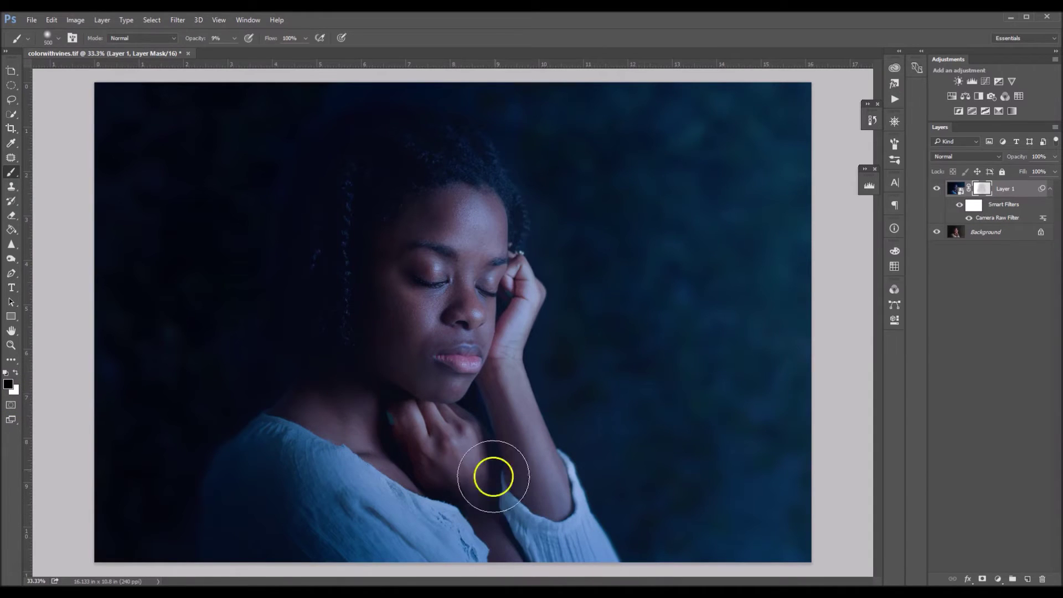
{"action": "left_click", "coordinate": [1055, 157]}
{"action": "left_click_drag", "start_coordinate": [1052, 169], "coordinate": [1047, 175]}
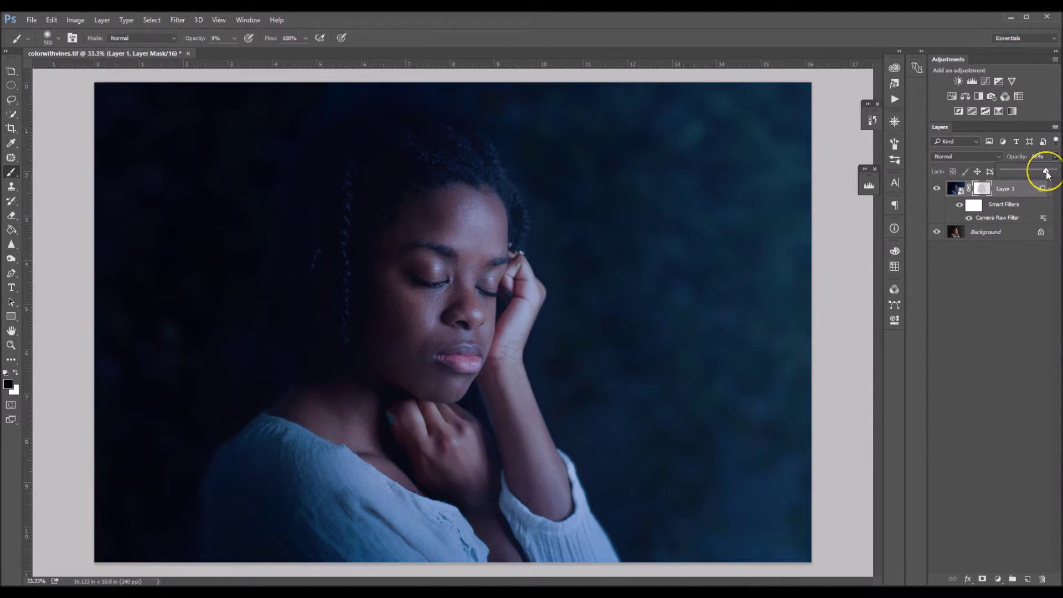
Keep Layer 1 at 85% opacity and paint black on its mask over the hand.
{"action": "left_click", "coordinate": [541, 356]}
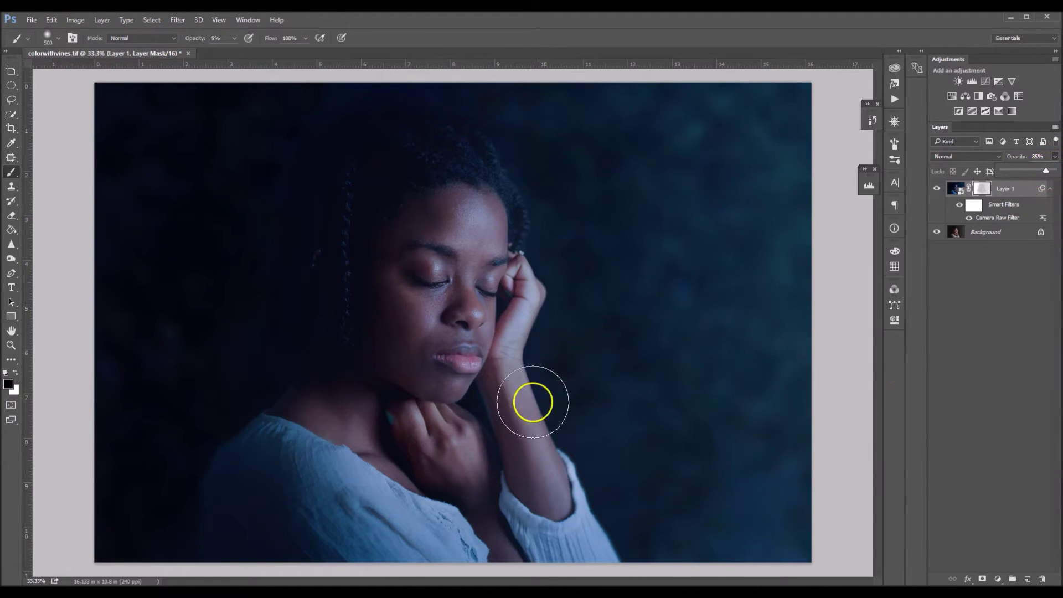
{"action": "mouse_move", "coordinate": [533, 401]}
{"action": "left_mouse_down"}
{"action": "mouse_move", "coordinate": [462, 399]}
{"action": "mouse_move", "coordinate": [455, 342]}
{"action": "mouse_move", "coordinate": [583, 230]}
{"action": "left_mouse_up"}
{"action": "key", "text": "bracketleft"}
{"action": "key", "text": "bracketleft"}
{"action": "key", "text": "bracketleft"}
{"action": "key", "text": "x"}
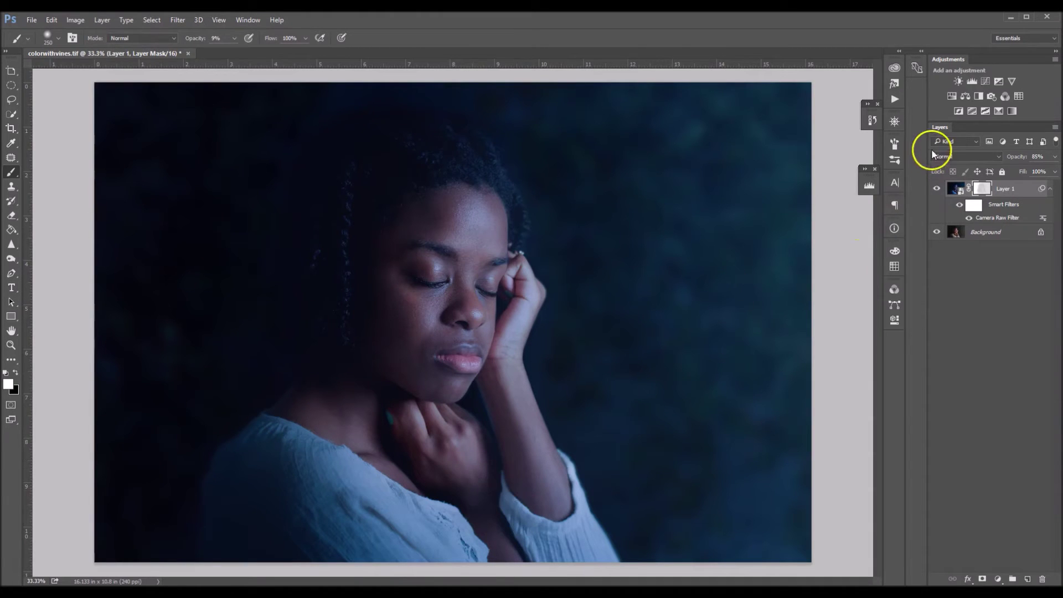
Reopen the Camera Raw smart filter and lower Tint from -6 to -16.
{"action": "double_click", "coordinate": [1001, 221]}
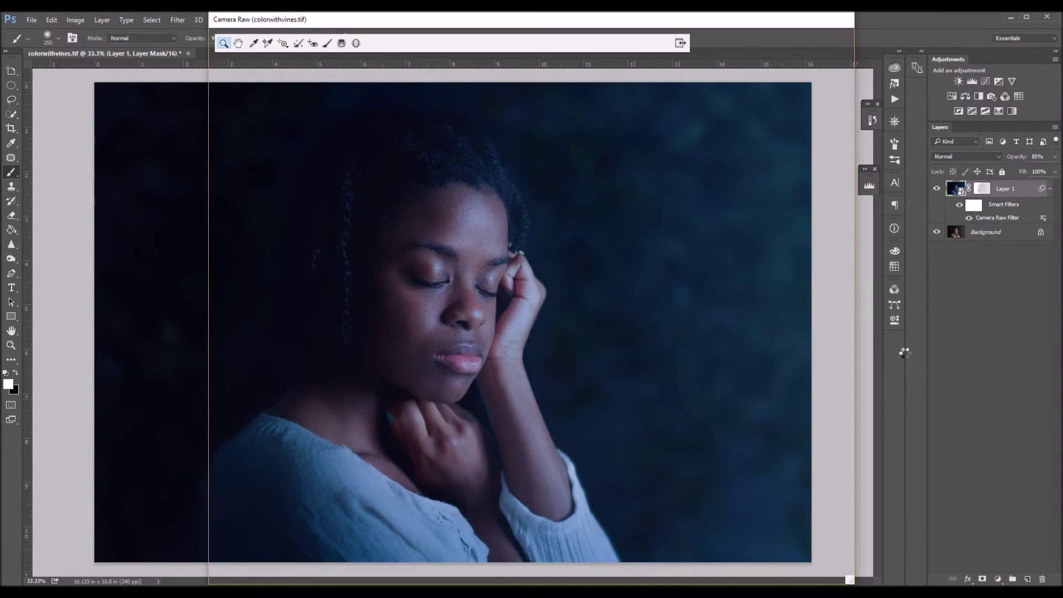
{"action": "left_click", "coordinate": [767, 204]}
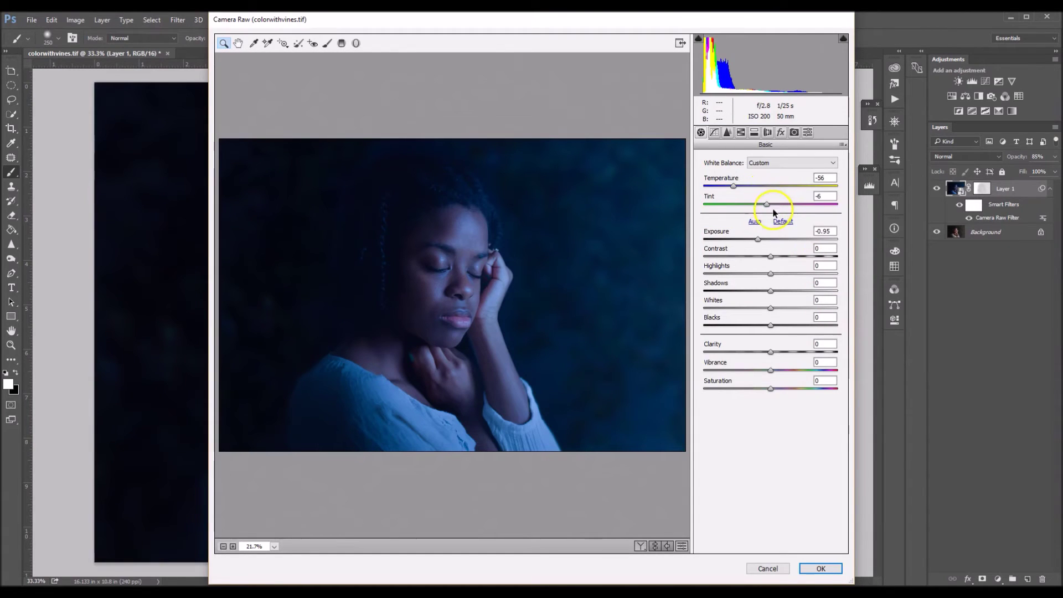
{"action": "left_click_drag", "start_coordinate": [767, 207], "coordinate": [760, 208]}
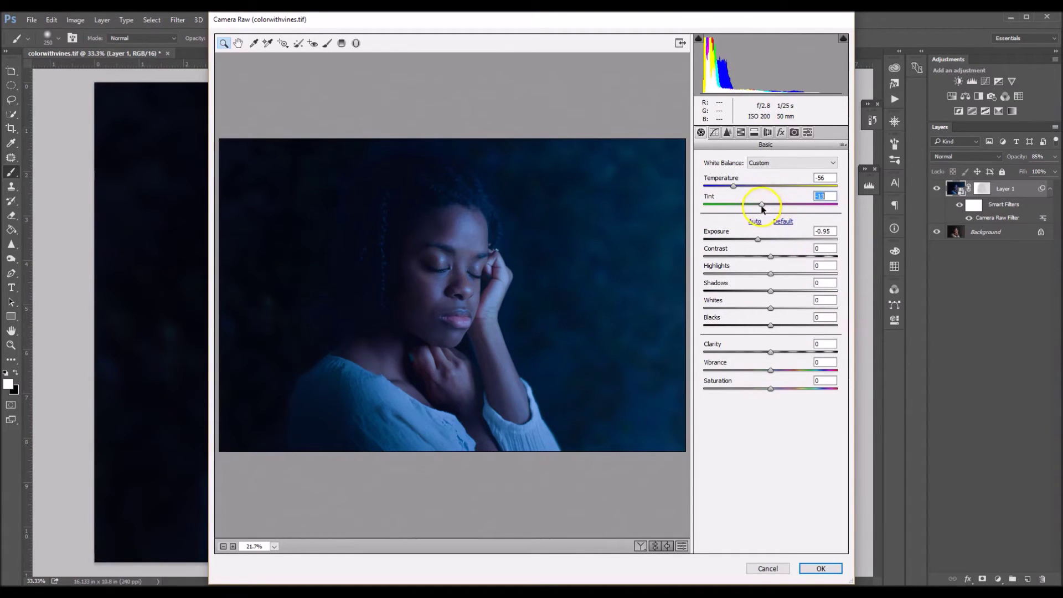
{"action": "left_click", "coordinate": [816, 568]}
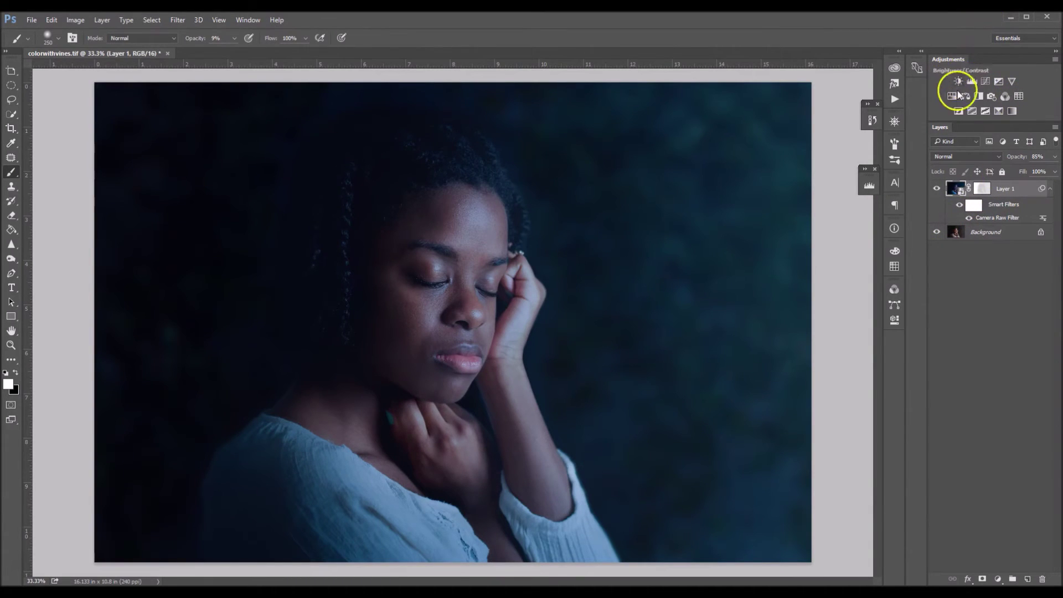
Add a Curves 1 layer lowering input 136 to 125, blended at 49% opacity.
{"action": "left_click", "coordinate": [987, 80]}
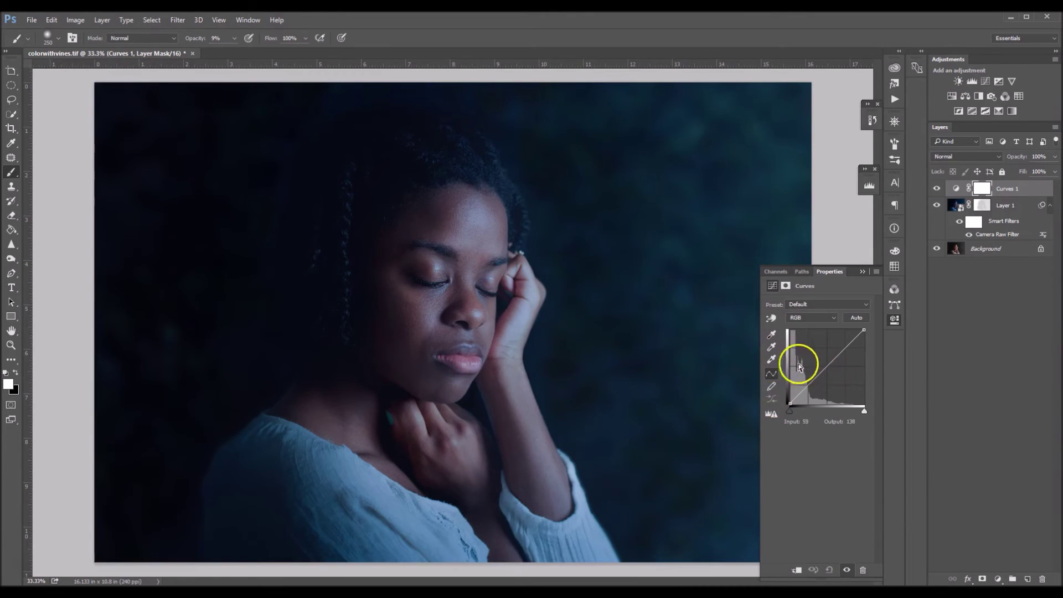
{"action": "left_click", "coordinate": [829, 367]}
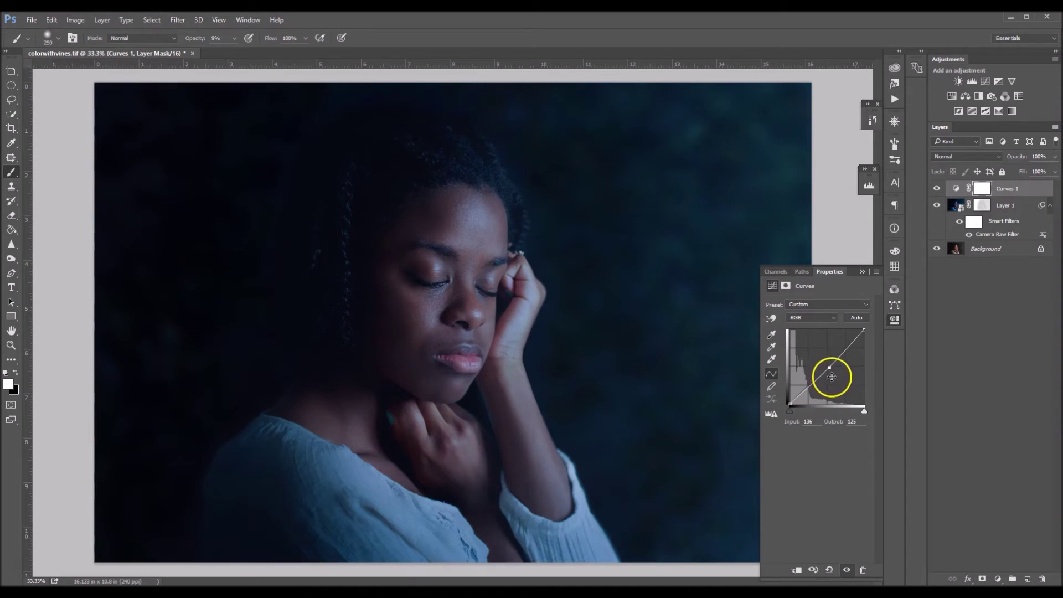
{"action": "left_click", "coordinate": [812, 573]}
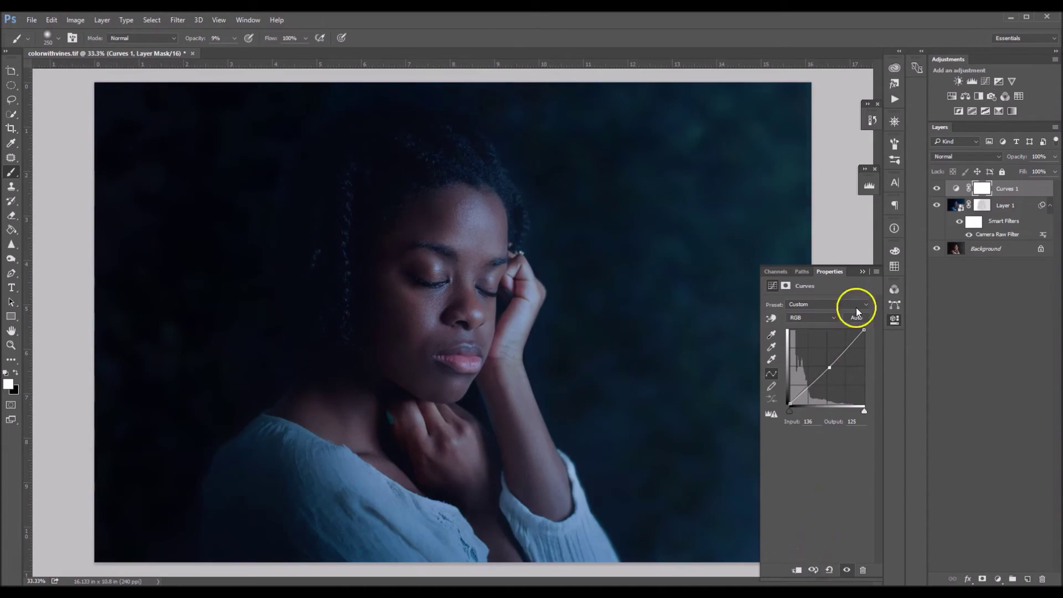
{"action": "left_click", "coordinate": [862, 272]}
{"action": "left_click", "coordinate": [1055, 157]}
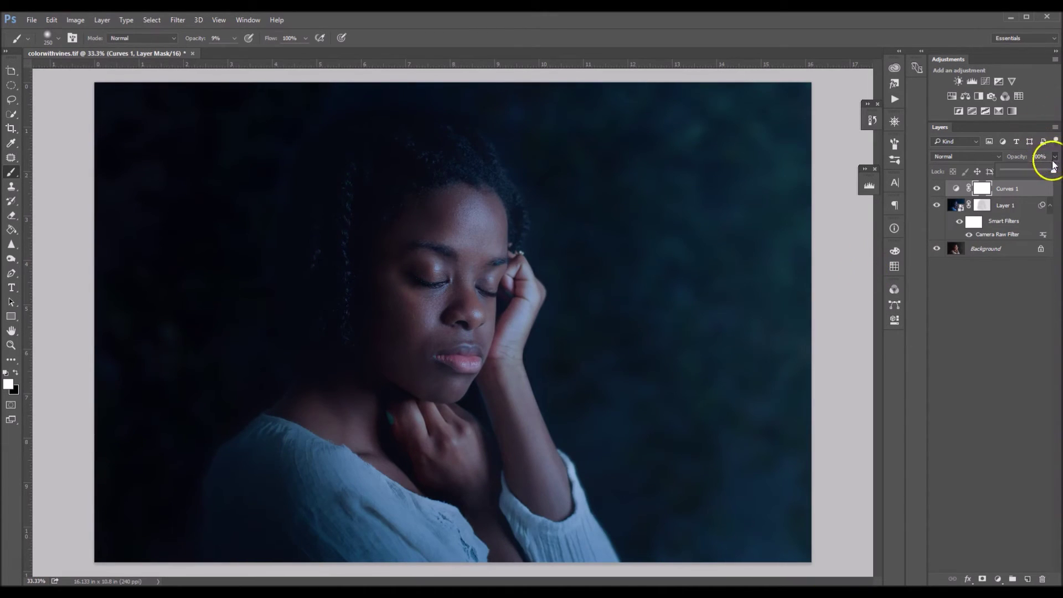
{"action": "left_click_drag", "start_coordinate": [1054, 171], "coordinate": [1038, 174]}
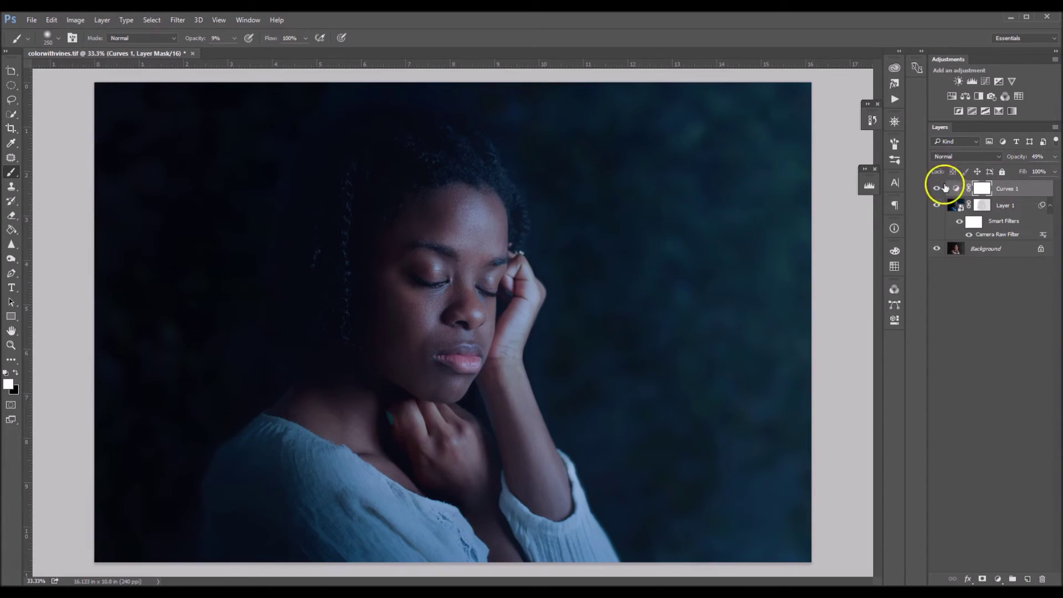
{"action": "left_click", "coordinate": [947, 204]}
Paint white on Layer 1's mask at 800 then 300 px over the background and hair.
{"action": "key", "text": "bracketright"}
{"action": "key", "text": "bracketright"}
{"action": "key", "text": "bracketright"}
{"action": "key", "text": "bracketright"}
{"action": "key", "text": "bracketright"}
{"action": "key", "text": "bracketright"}
{"action": "key", "text": "bracketright"}
{"action": "key", "text": "bracketright"}
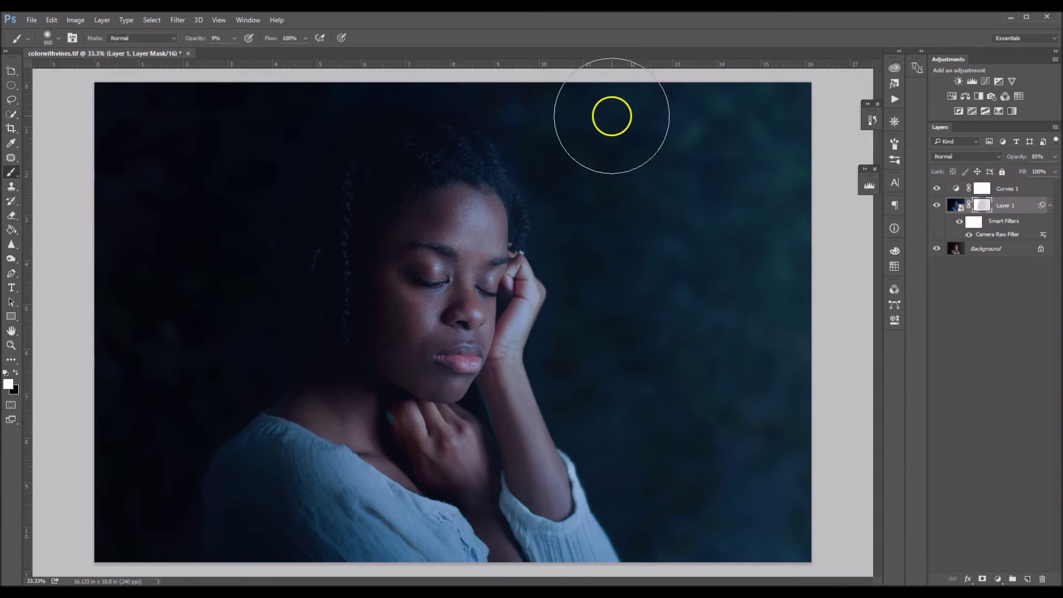
{"action": "mouse_move", "coordinate": [522, 87]}
{"action": "left_mouse_down"}
{"action": "mouse_move", "coordinate": [609, 195]}
{"action": "mouse_move", "coordinate": [598, 268]}
{"action": "mouse_move", "coordinate": [619, 418]}
{"action": "mouse_move", "coordinate": [776, 505]}
{"action": "mouse_move", "coordinate": [786, 144]}
{"action": "left_mouse_up"}
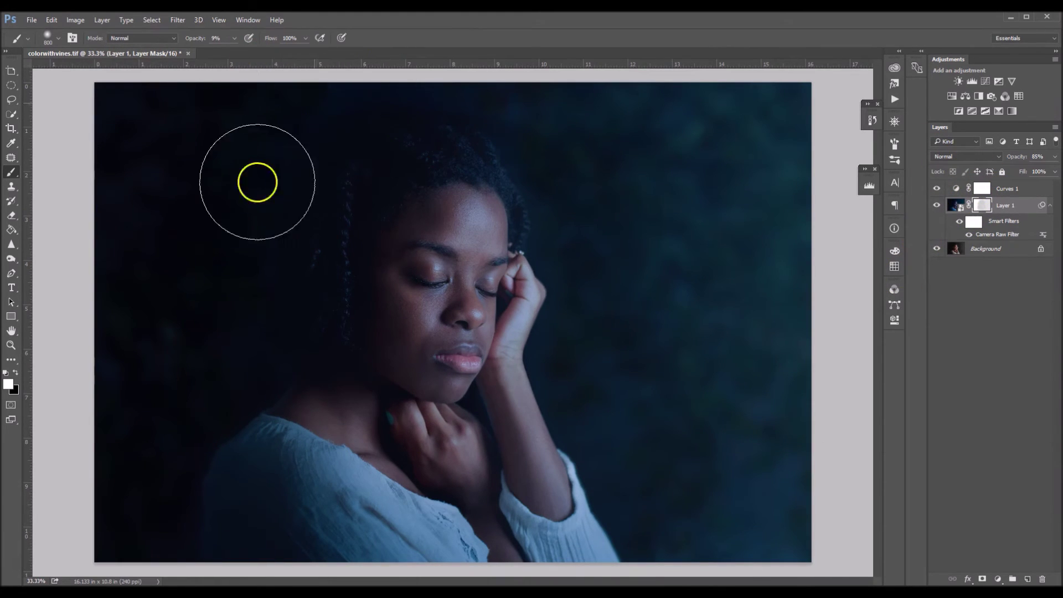
{"action": "mouse_move", "coordinate": [257, 182]}
{"action": "left_mouse_down"}
{"action": "mouse_move", "coordinate": [321, 235]}
{"action": "mouse_move", "coordinate": [330, 212]}
{"action": "mouse_move", "coordinate": [409, 148]}
{"action": "mouse_move", "coordinate": [445, 150]}
{"action": "mouse_move", "coordinate": [378, 171]}
{"action": "mouse_move", "coordinate": [318, 230]}
{"action": "mouse_move", "coordinate": [305, 273]}
{"action": "mouse_move", "coordinate": [444, 106]}
{"action": "left_mouse_up"}
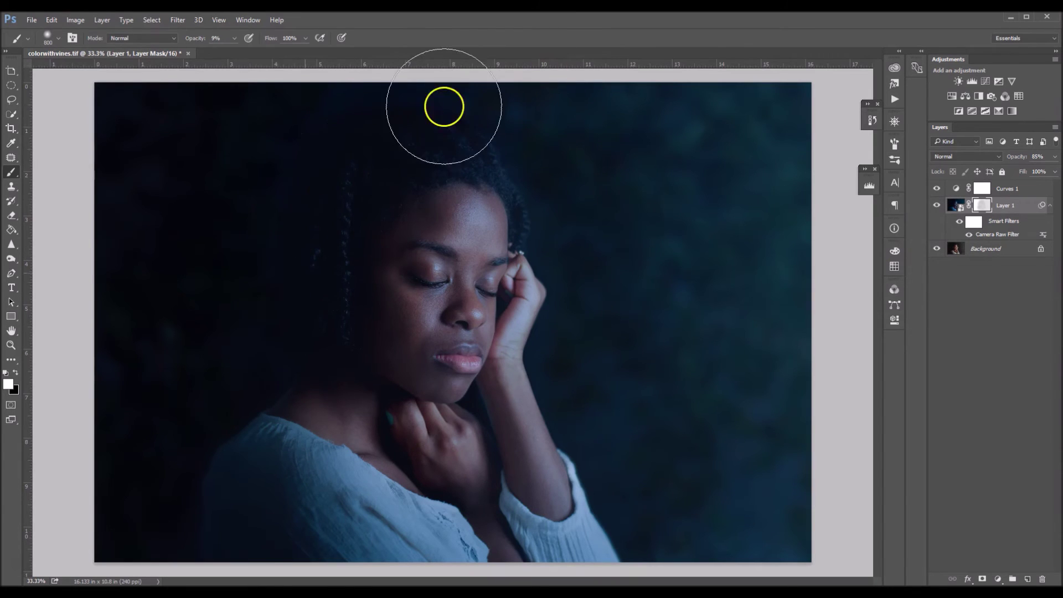
{"action": "key", "text": "bracketleft"}
{"action": "key", "text": "bracketleft"}
{"action": "key", "text": "bracketleft"}
{"action": "key", "text": "bracketleft"}
{"action": "key", "text": "bracketleft"}
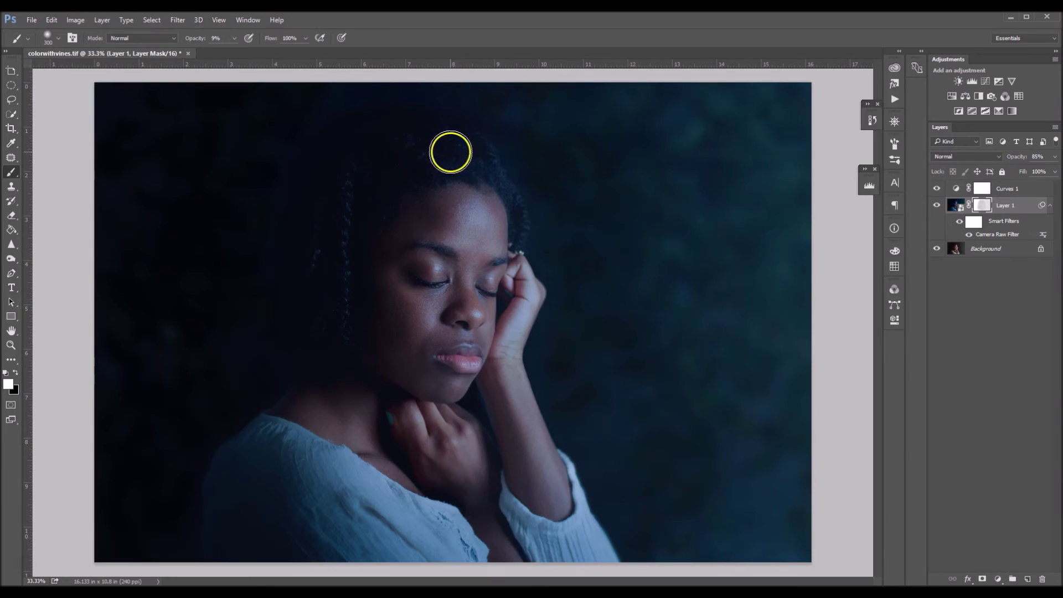
{"action": "mouse_move", "coordinate": [451, 152]}
{"action": "left_mouse_down"}
{"action": "mouse_move", "coordinate": [367, 170]}
{"action": "mouse_move", "coordinate": [332, 236]}
{"action": "mouse_move", "coordinate": [324, 282]}
{"action": "mouse_move", "coordinate": [315, 275]}
{"action": "mouse_move", "coordinate": [404, 120]}
{"action": "mouse_move", "coordinate": [472, 141]}
{"action": "mouse_move", "coordinate": [511, 185]}
{"action": "left_mouse_up"}
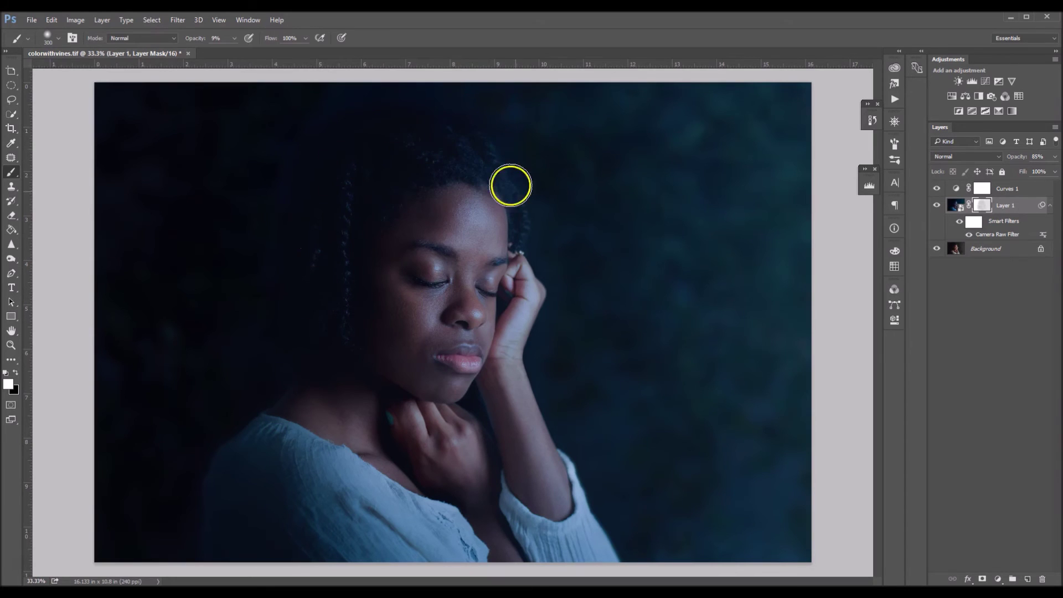
{"action": "key", "text": "x"}
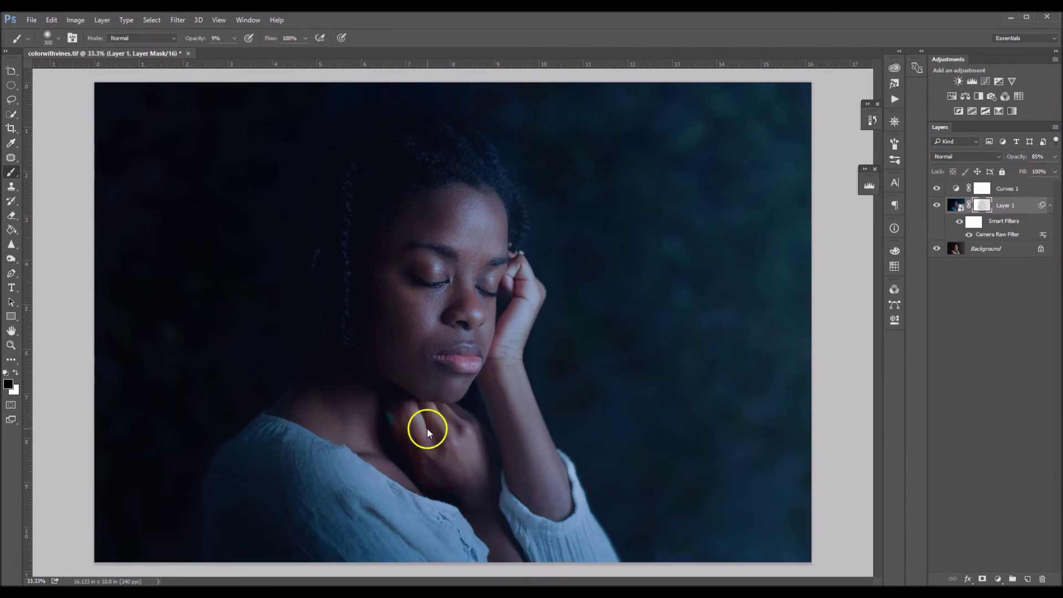
{"action": "key", "text": "x"}
{"action": "left_click", "coordinate": [987, 484]}
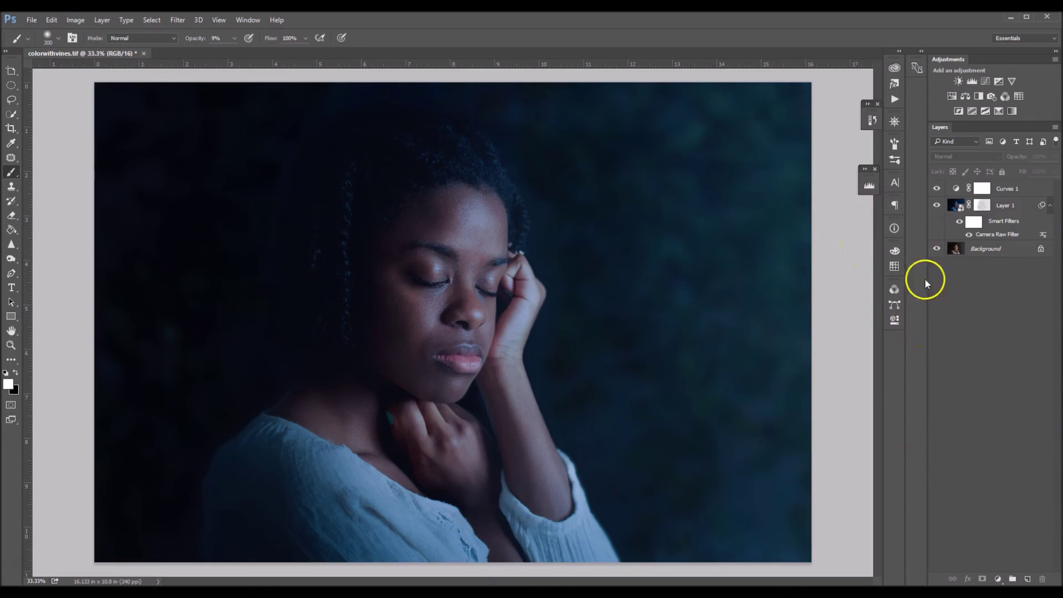
{"action": "left_click", "coordinate": [1025, 189]}
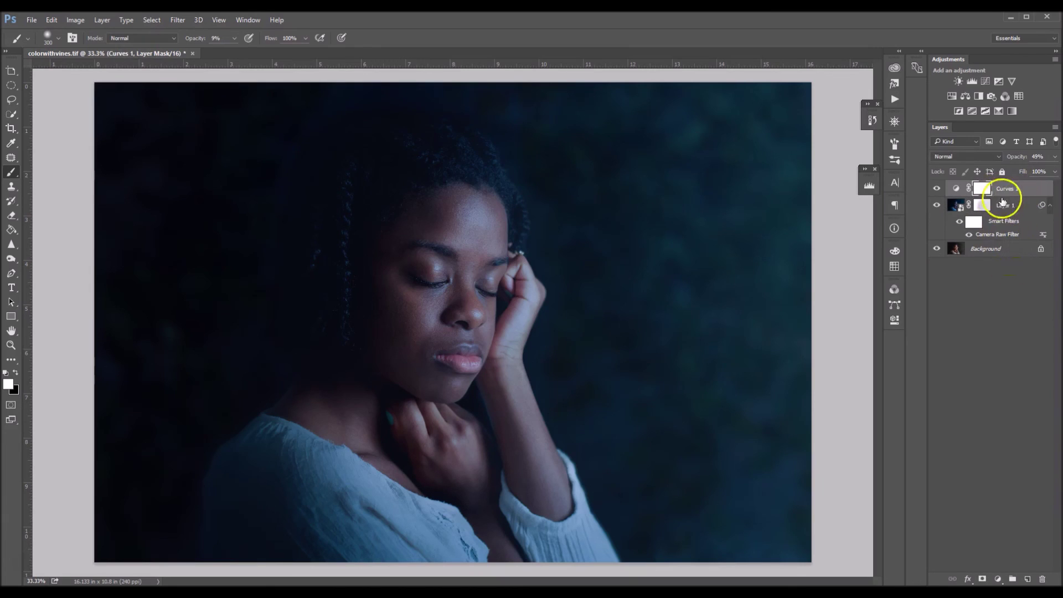
{"action": "left_click", "coordinate": [1005, 204]}
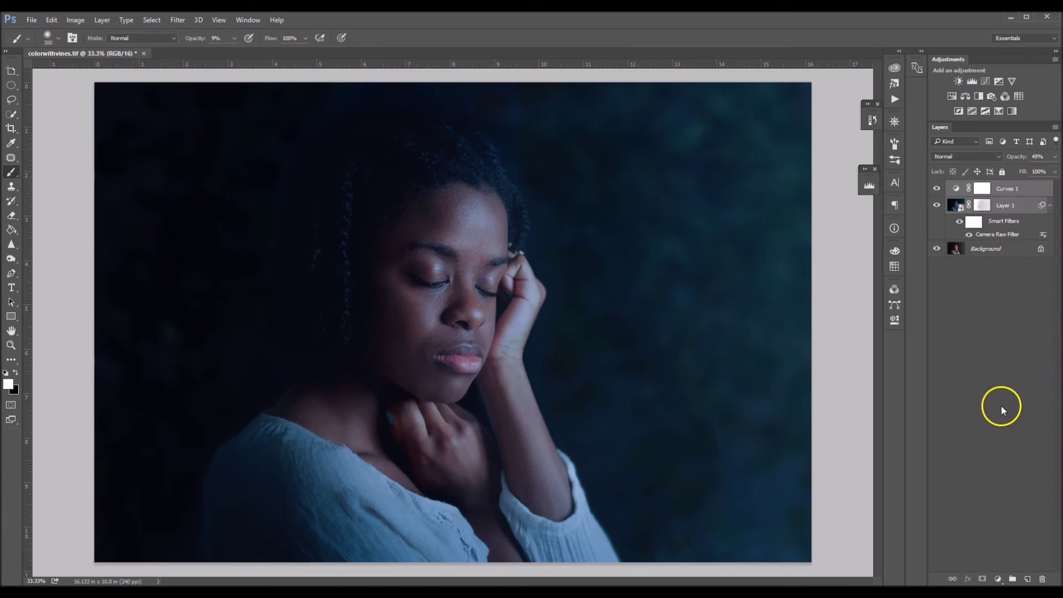